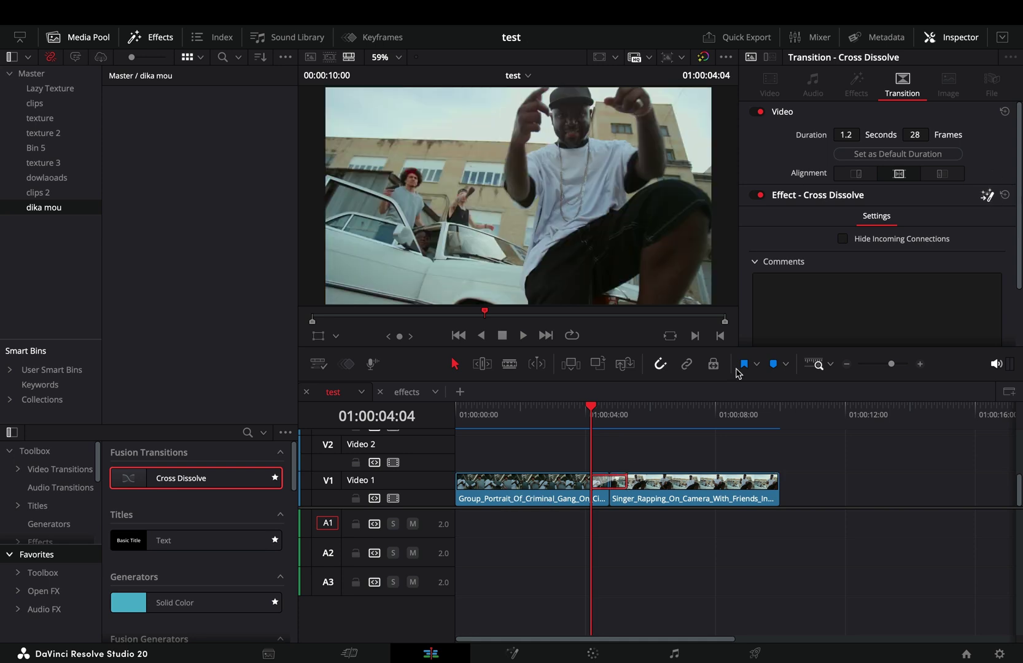
# Open the transition in Fusion and delete the CrossDissolve node
pyautogui.hotkey('shift', '5')
pyautogui.click(257, 570)
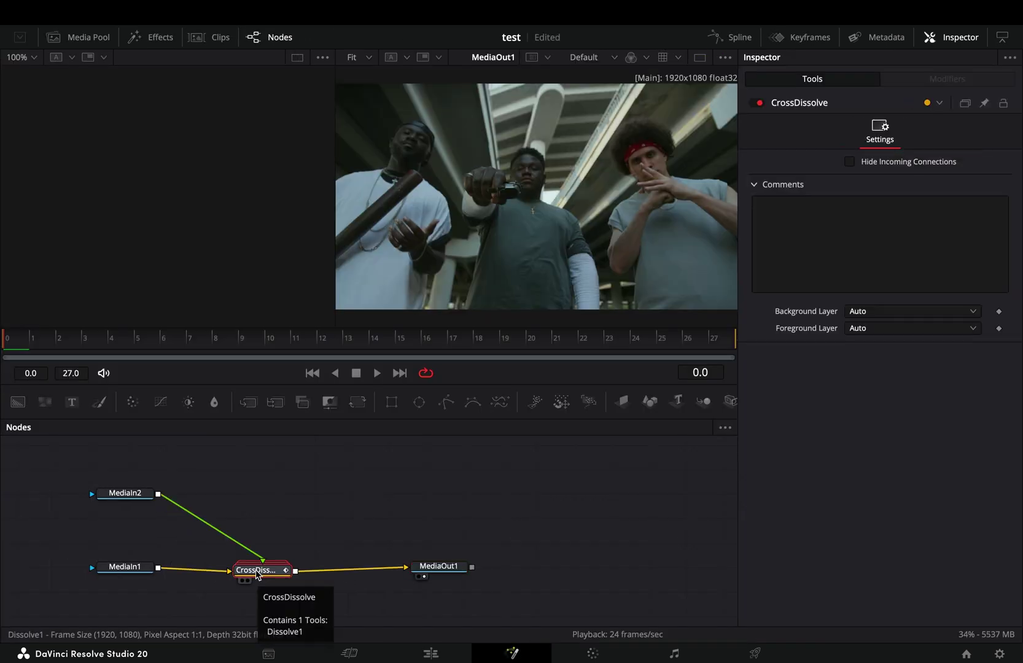
pyautogui.press('Delete')
# Add a Dissolve node with MediaIn2 as its second input and Operation set to Gradient Wipe
pyautogui.hotkey('shift', 'space')
pyautogui.write('diss')
pyautogui.press('Return')
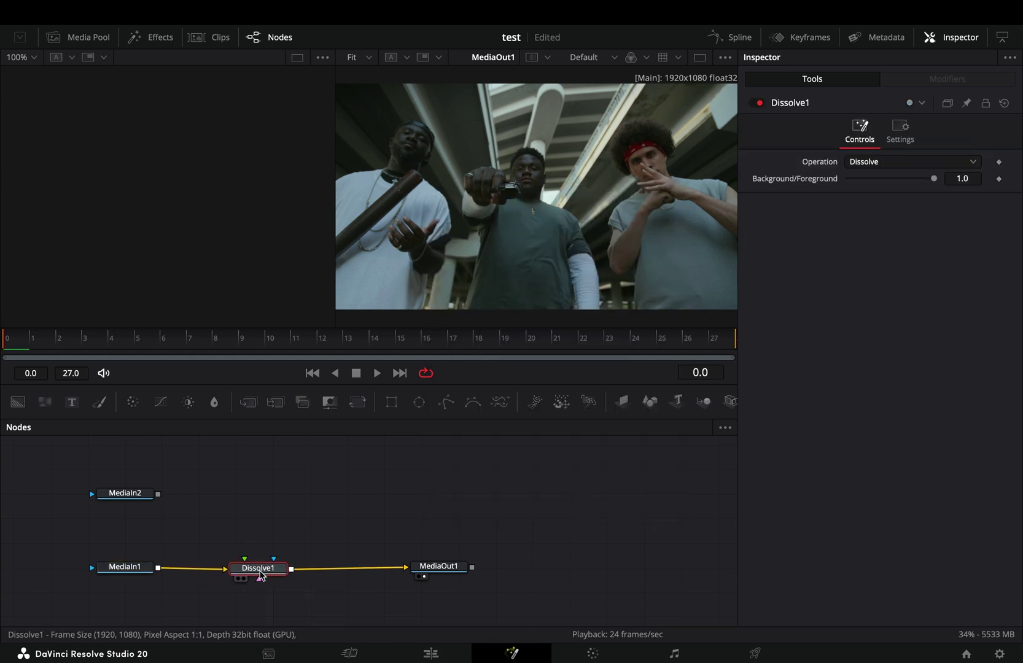
pyautogui.moveTo(259, 572); pyautogui.dragTo(241, 568)
pyautogui.moveTo(157, 494); pyautogui.dragTo(233, 568)
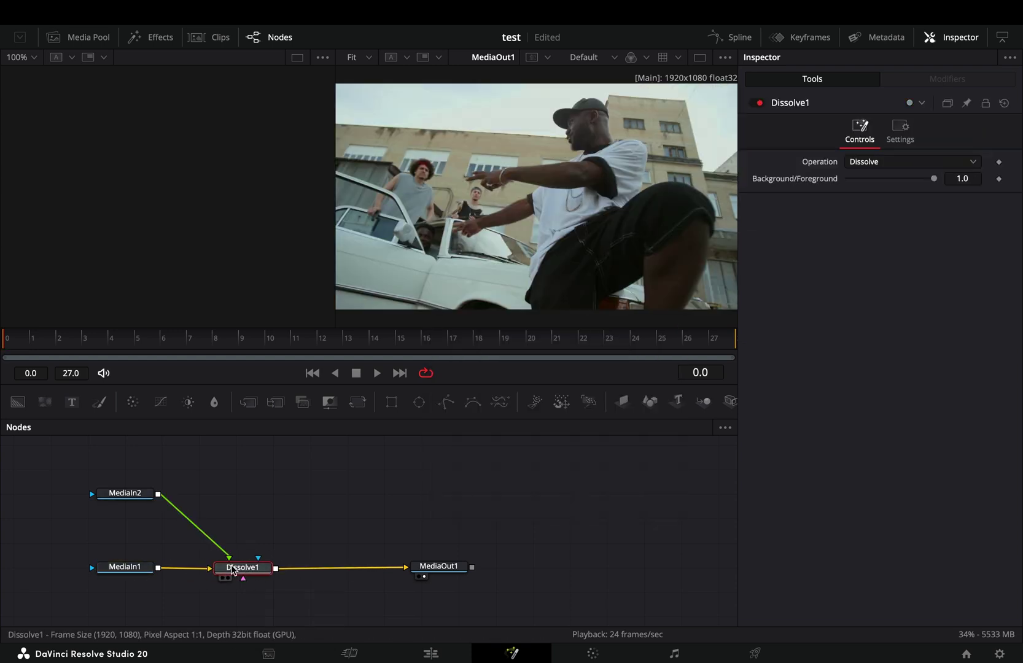
pyautogui.click(893, 163)
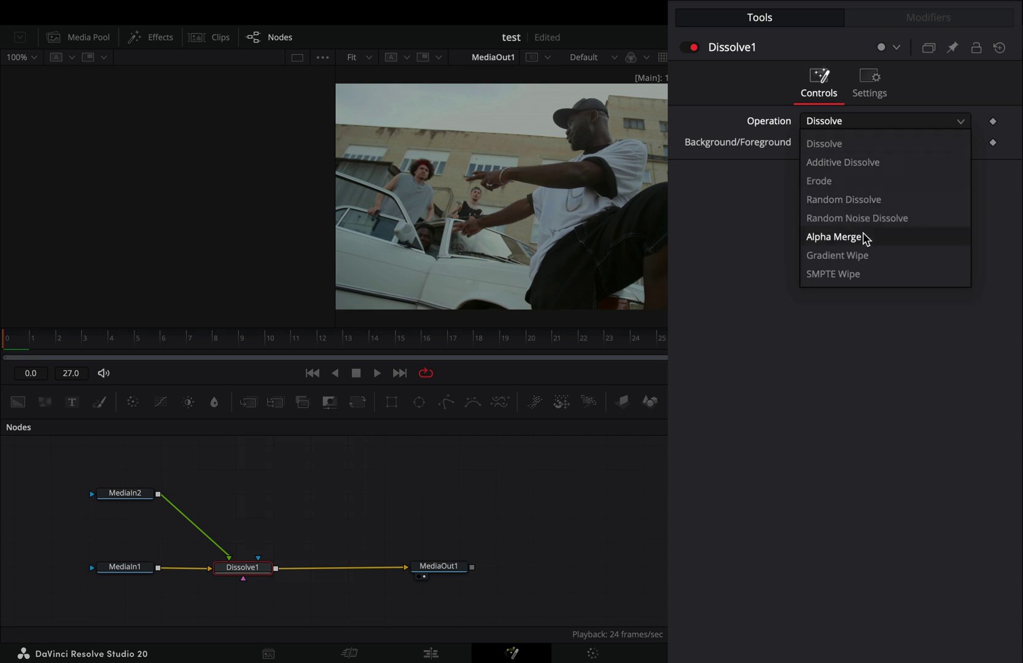
pyautogui.click(854, 256)
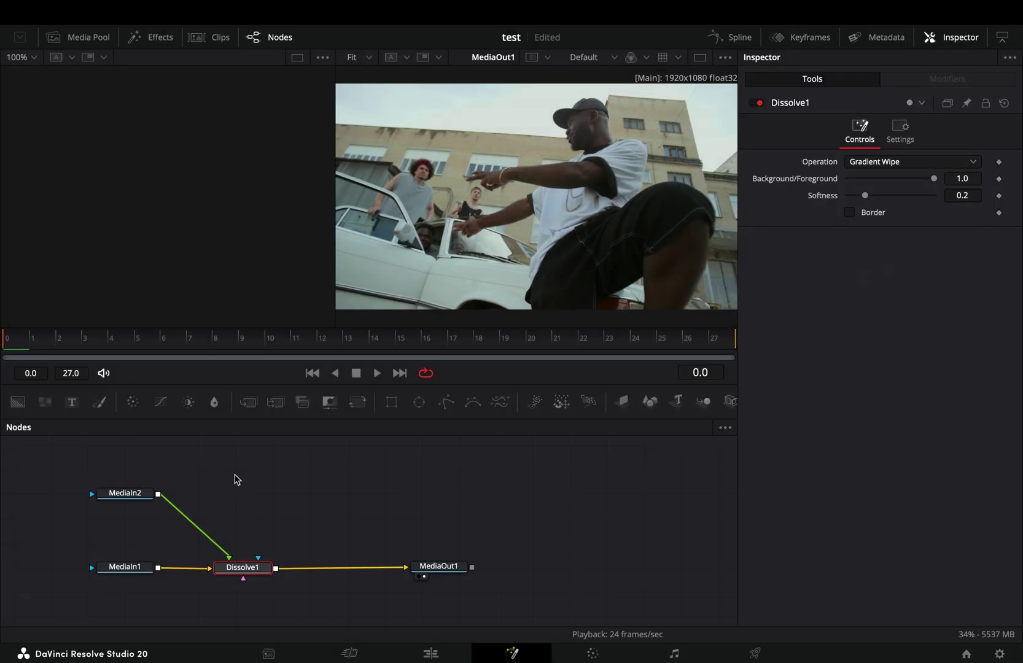
# Bring the mask####.exr depth-map sequence into the node graph and preview the transition
pyautogui.click(237, 480)
pyautogui.hotkey('ctrl', 'v')
pyautogui.press('1')
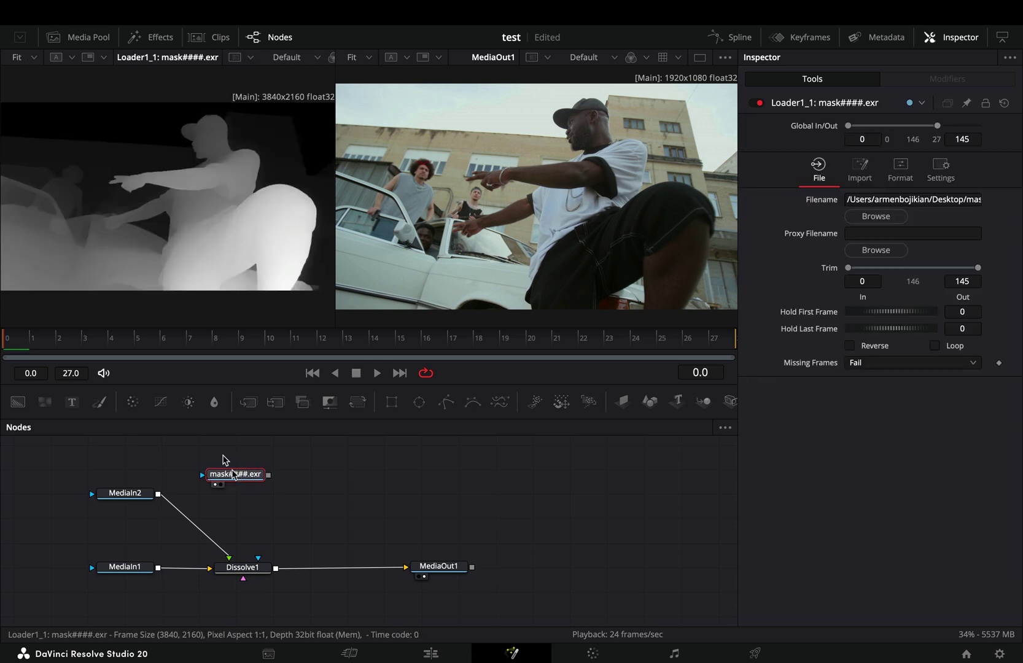
pyautogui.moveTo(62, 342); pyautogui.dragTo(738, 342)
pyautogui.press('space')
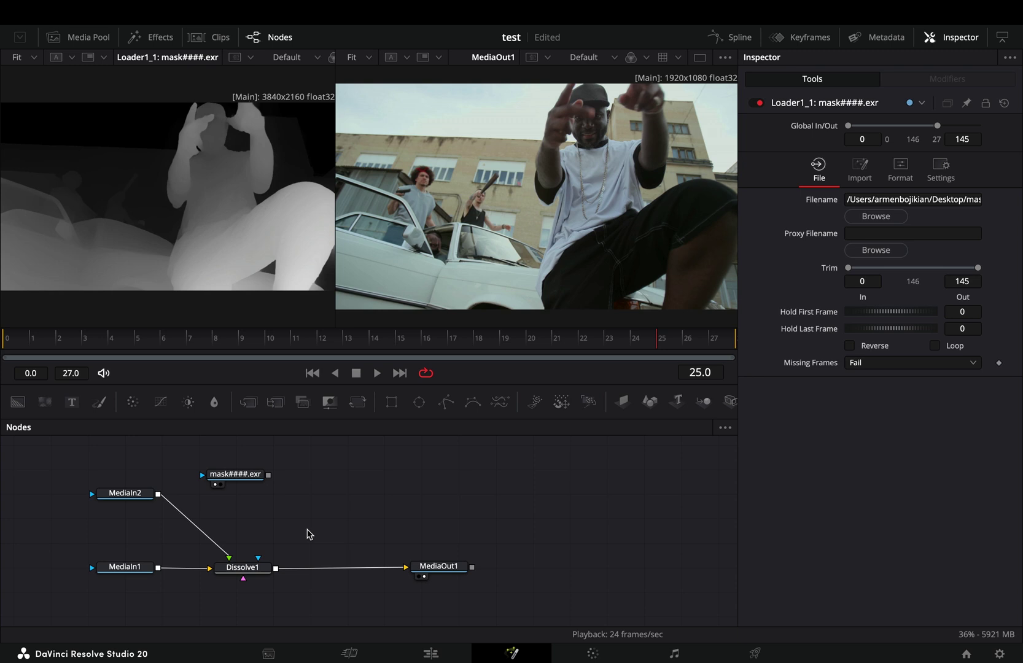
# Add and remove a DepthMap node, then wire the mask loader into Dissolve1's gradient input
pyautogui.hotkey('shift', 'space')
pyautogui.write('dept')
pyautogui.press('Down')
pyautogui.press('Return')
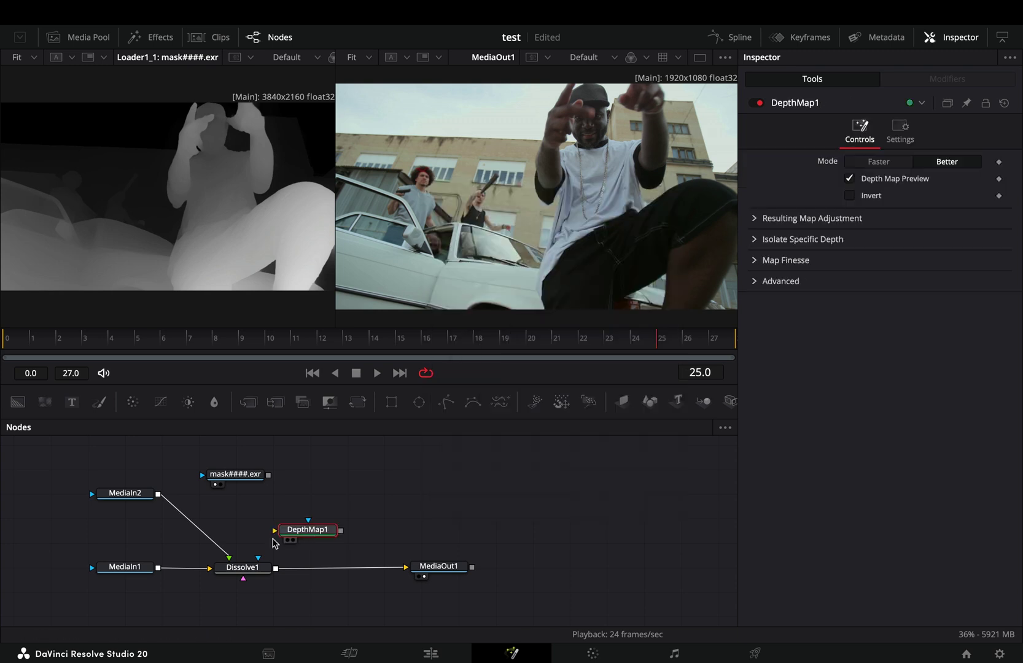
pyautogui.press('Delete')
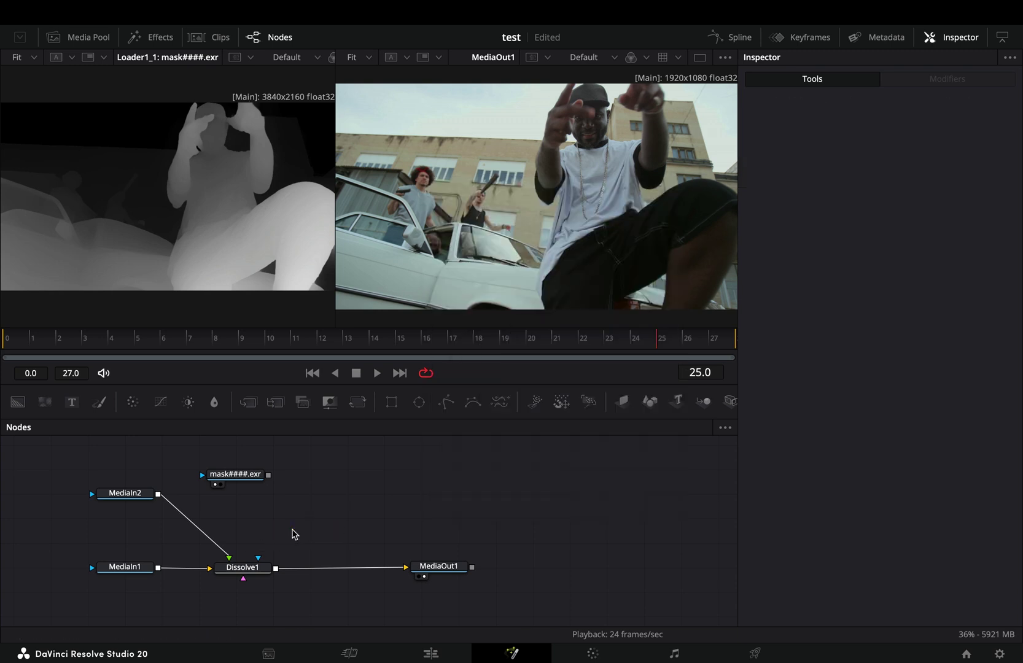
pyautogui.moveTo(244, 474); pyautogui.dragTo(246, 583)
# Drive Dissolve1's Background/Foreground blend with an Anim Curves modifier
pyautogui.click(253, 575)
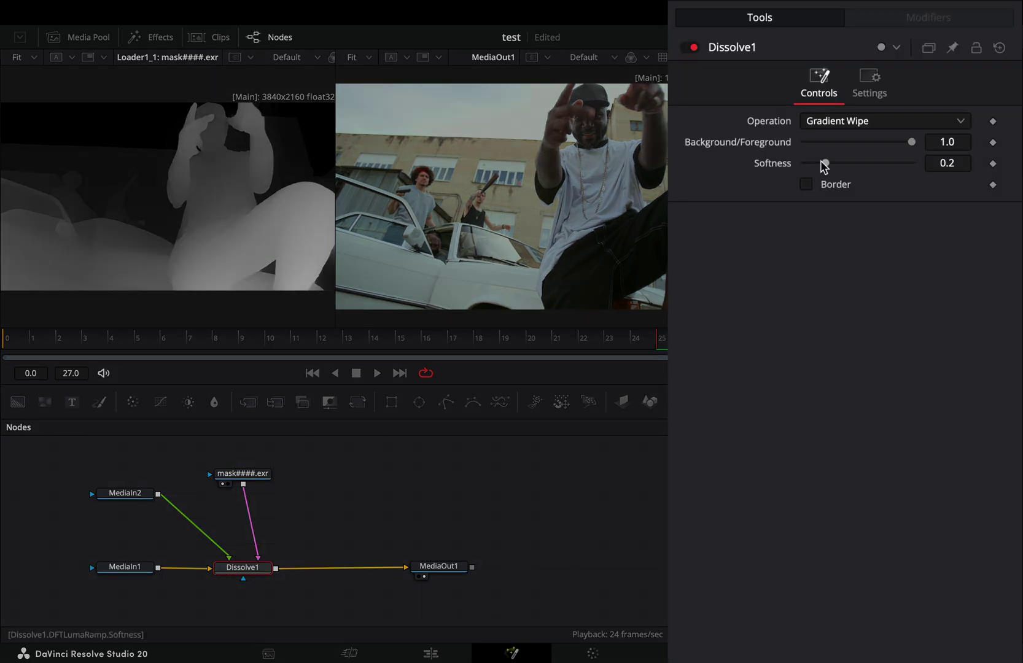
pyautogui.rightClick(764, 149)
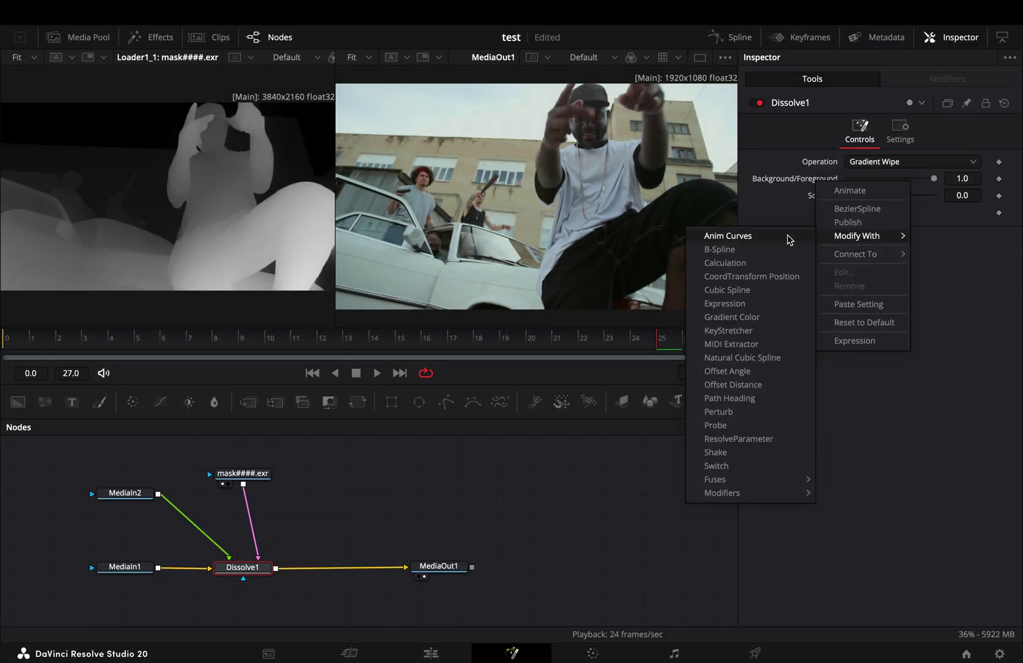
pyautogui.click(788, 241)
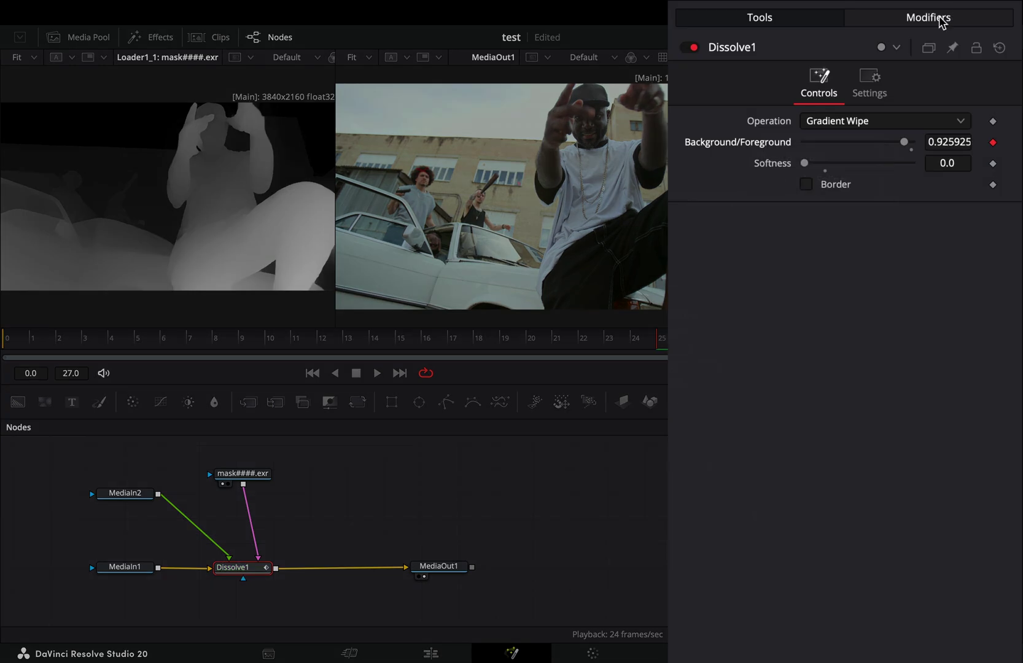
# Set the Anim Curves curve to Easing with Sine ease in and Sine ease out
pyautogui.click(941, 21)
pyautogui.click(857, 165)
pyautogui.click(838, 205)
pyautogui.click(842, 189)
pyautogui.click(838, 224)
pyautogui.click(952, 183)
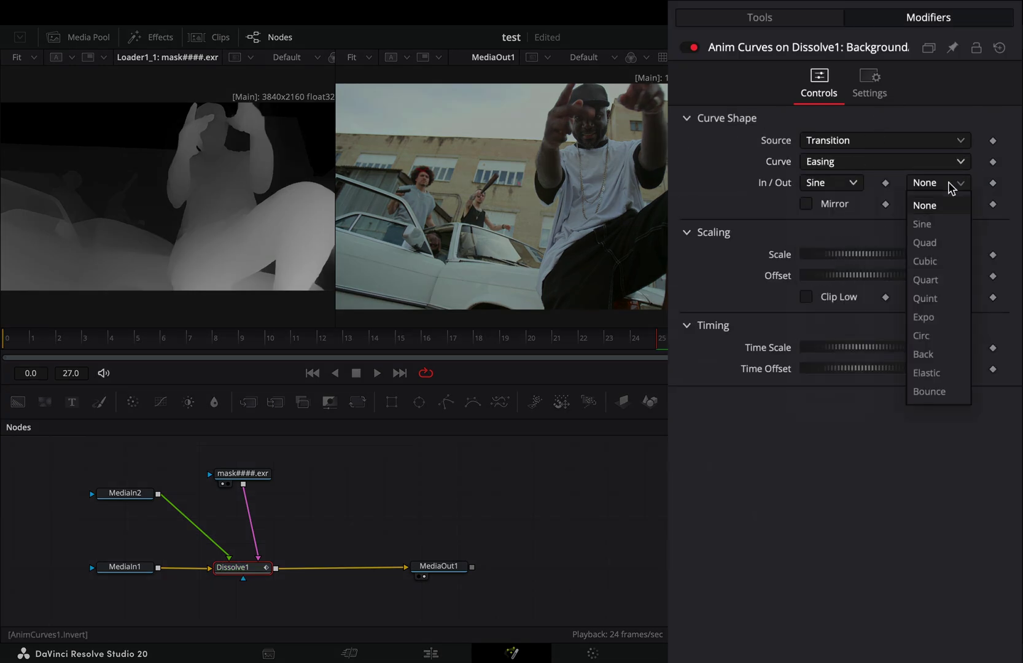
pyautogui.click(930, 224)
# Move MediaOut1 right and paste an instance of Dissolve1
pyautogui.moveTo(429, 565); pyautogui.dragTo(626, 567)
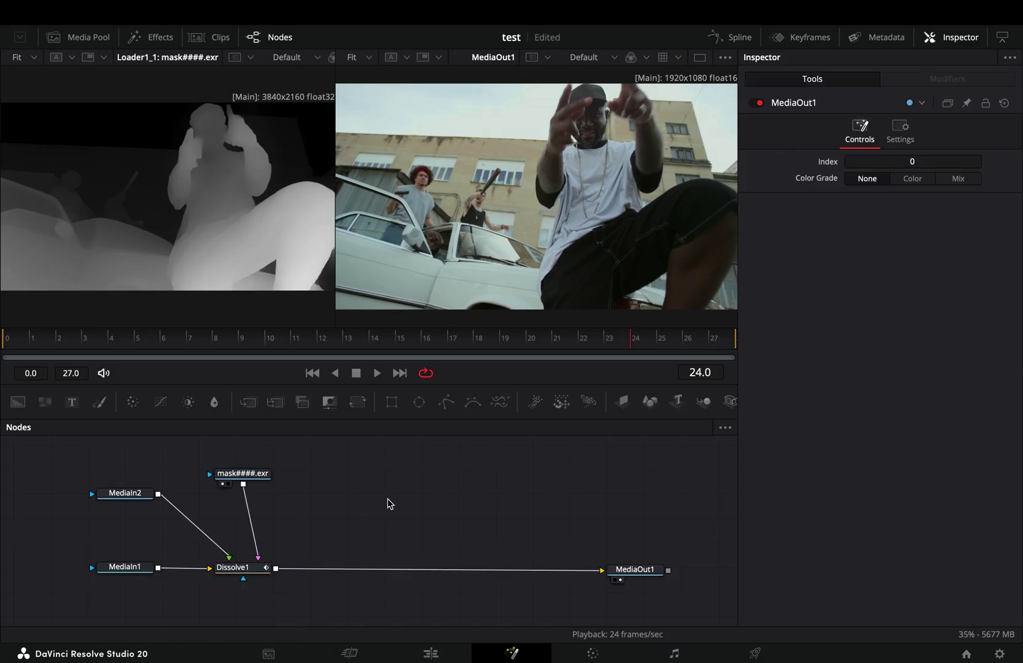
pyautogui.rightClick(389, 504)
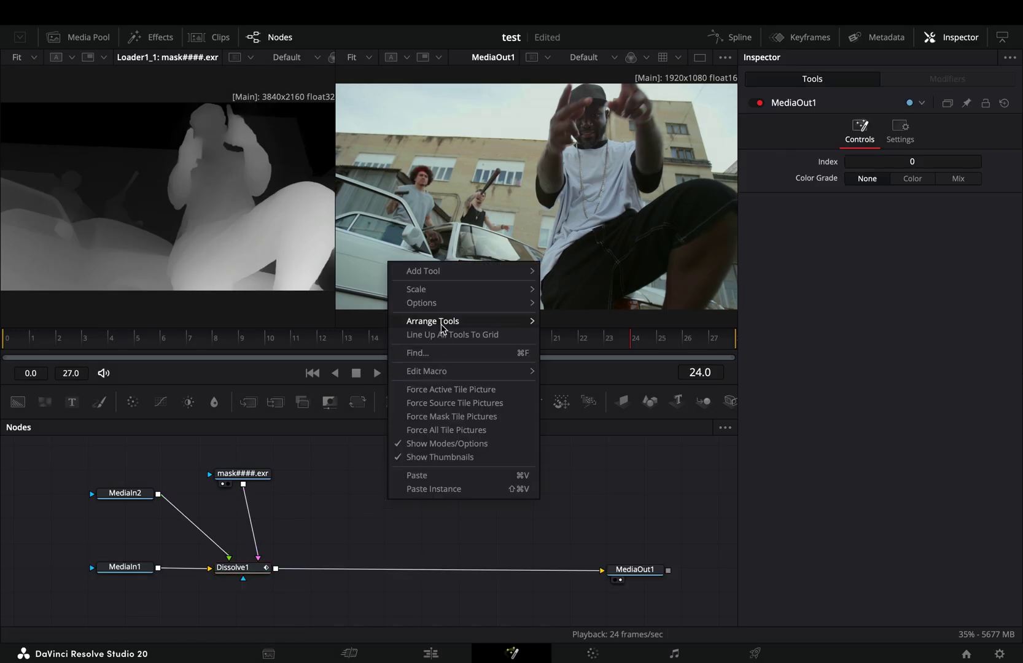
pyautogui.click(443, 490)
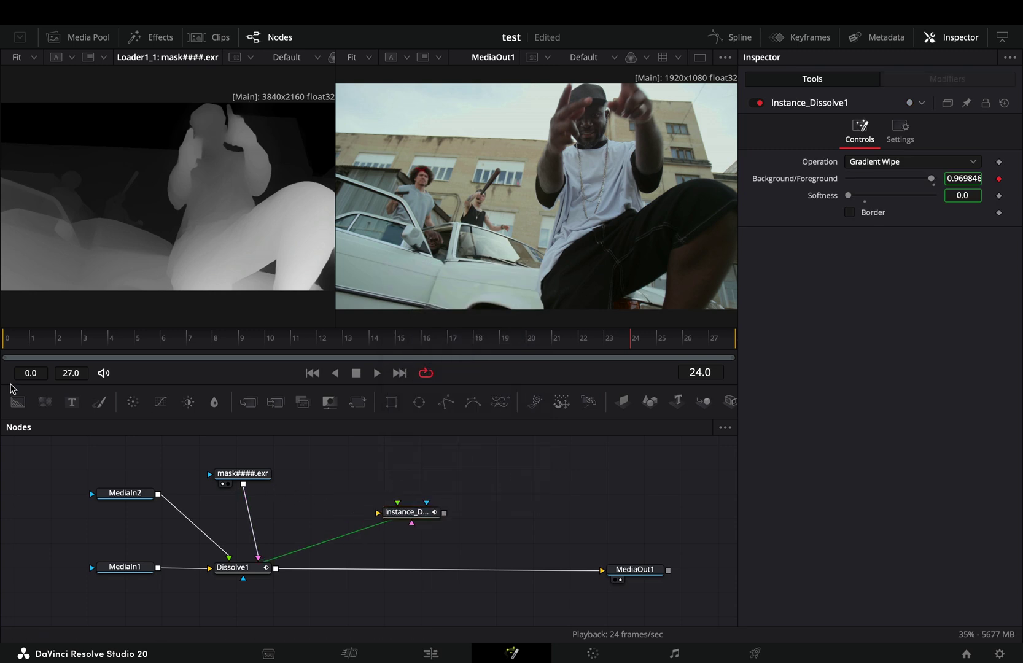
# Feed the instance two Background nodes, Background2 white (Snow), plus the mask, and view its output
pyautogui.moveTo(17, 397)
pyautogui.mouseDown()
pyautogui.moveTo(343, 483)
pyautogui.moveTo(331, 506)
pyautogui.moveTo(385, 518)
pyautogui.mouseUp()
pyautogui.click(333, 482)
pyautogui.click(867, 246)
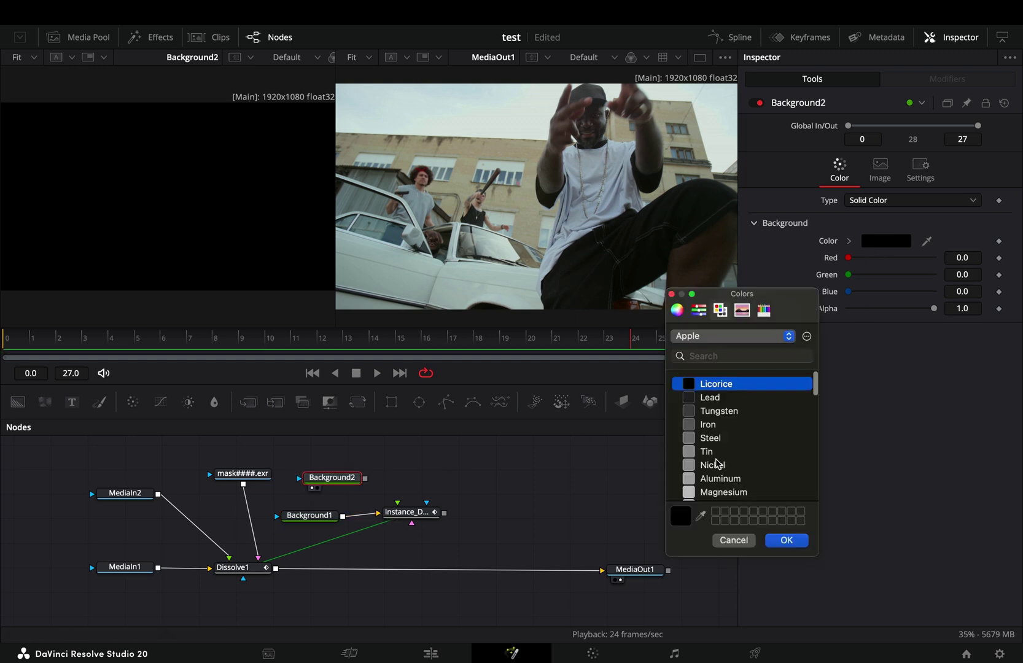
pyautogui.scroll(-3, 718, 475)
pyautogui.click(720, 414)
pyautogui.click(786, 539)
pyautogui.moveTo(245, 485)
pyautogui.mouseDown()
pyautogui.moveTo(223, 480)
pyautogui.moveTo(401, 505)
pyautogui.mouseUp()
pyautogui.click(406, 510)
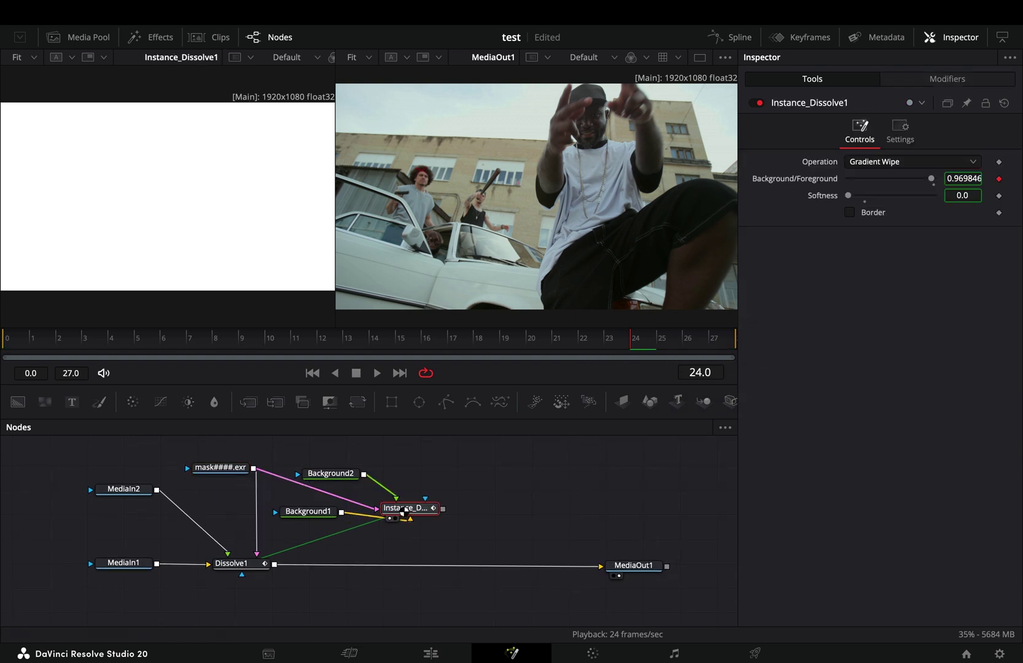
# Preview the matte and add a SoftGlow node after Dissolve1
pyautogui.press('space')
pyautogui.click(440, 532)
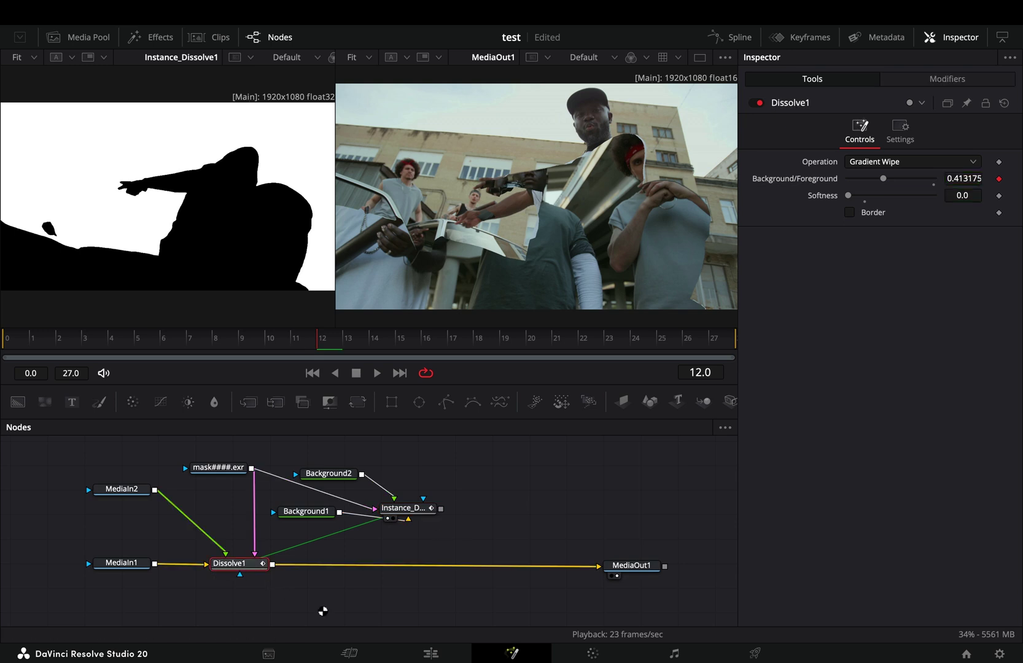
pyautogui.hotkey('shift', 'space')
pyautogui.write('soft')
pyautogui.press('Return')
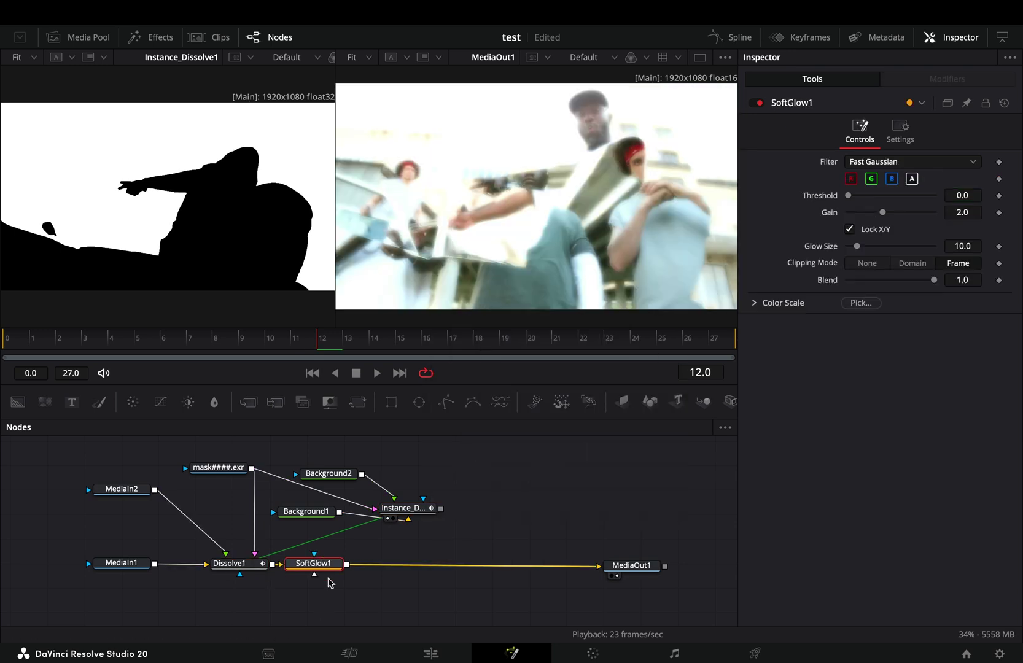
pyautogui.moveTo(320, 575)
pyautogui.mouseDown()
pyautogui.moveTo(448, 582)
pyautogui.moveTo(453, 568)
pyautogui.mouseUp()
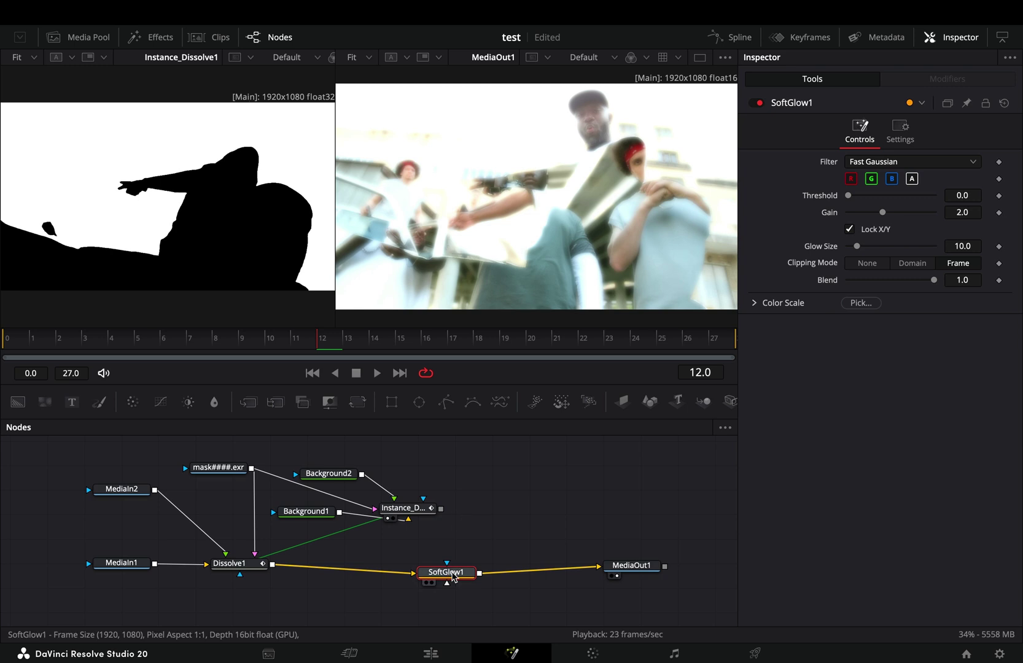
# Add an EdgeDetect node after the instanced wipe
pyautogui.moveTo(404, 508); pyautogui.dragTo(406, 500)
pyautogui.hotkey('shift', 'space')
pyautogui.write('edge')
pyautogui.press('Return')
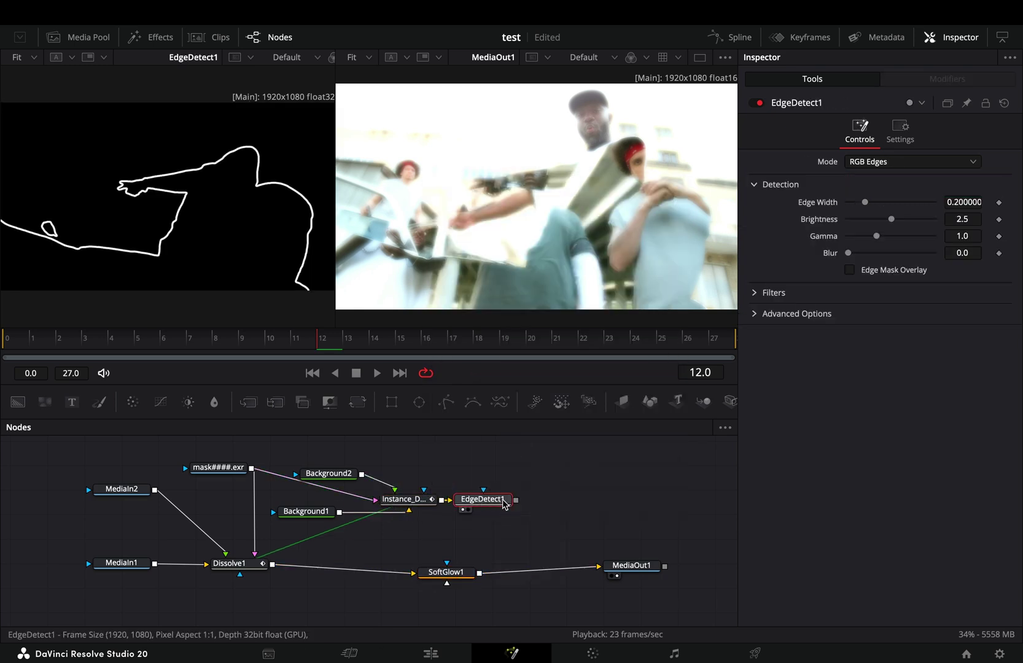
# Route EdgeDetect through a Luminance Bitmap into SoftGlow1's Glow Mask
pyautogui.hotkey('shift', 'space')
pyautogui.write('bitmap')
pyautogui.press('Return')
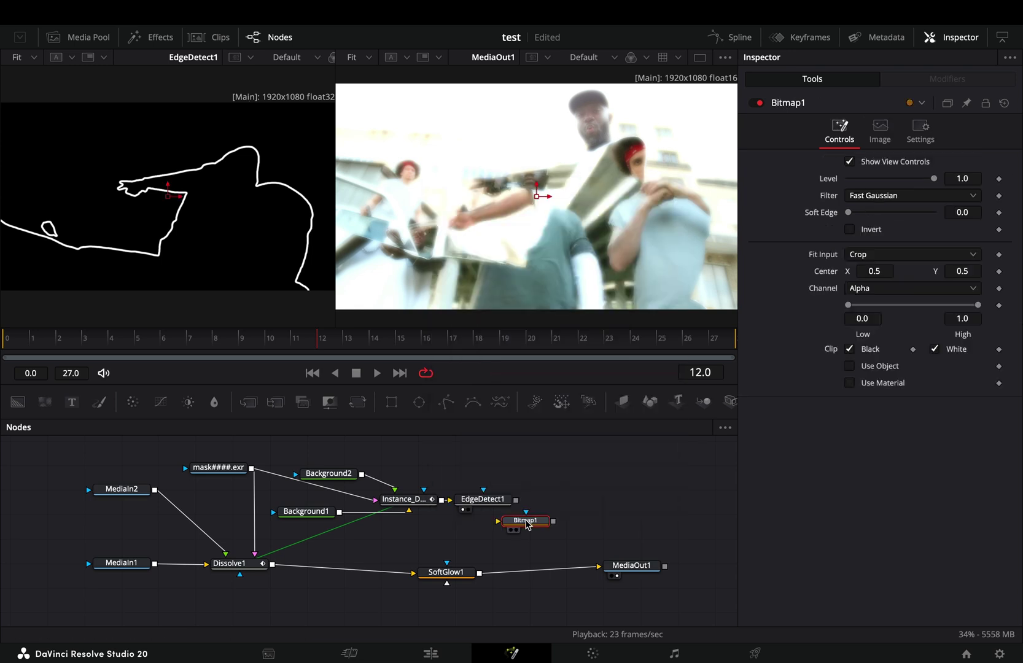
pyautogui.moveTo(517, 503); pyautogui.dragTo(504, 527)
pyautogui.click(887, 288)
pyautogui.click(848, 400)
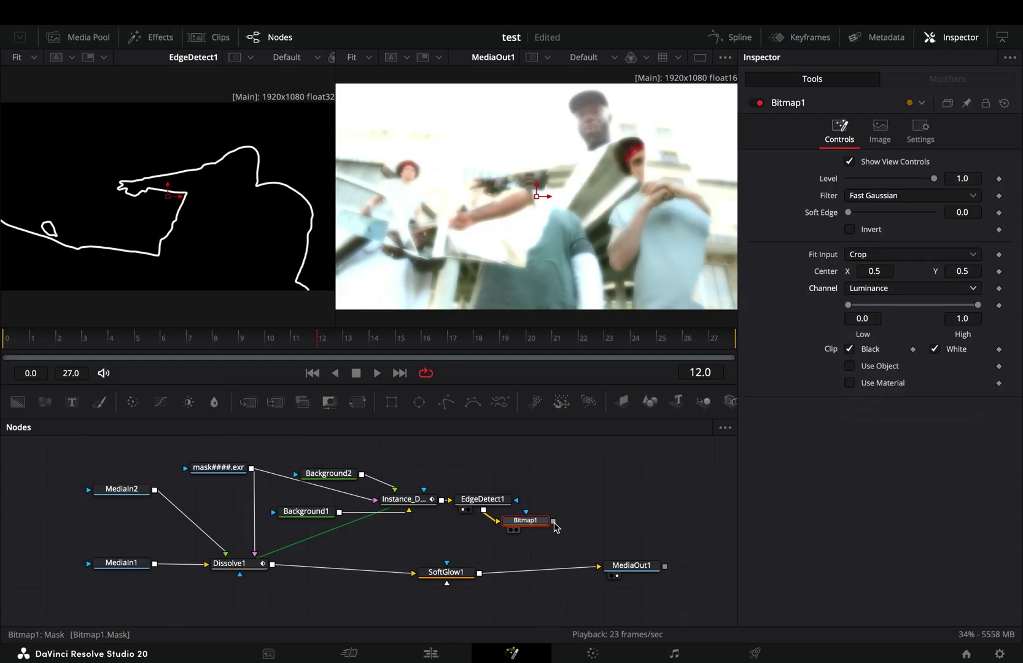
pyautogui.moveTo(528, 545); pyautogui.dragTo(448, 586)
# Max out SoftGlow gain, enlarge glow size, tint it red, and thicken the EdgeDetect line
pyautogui.click(446, 574)
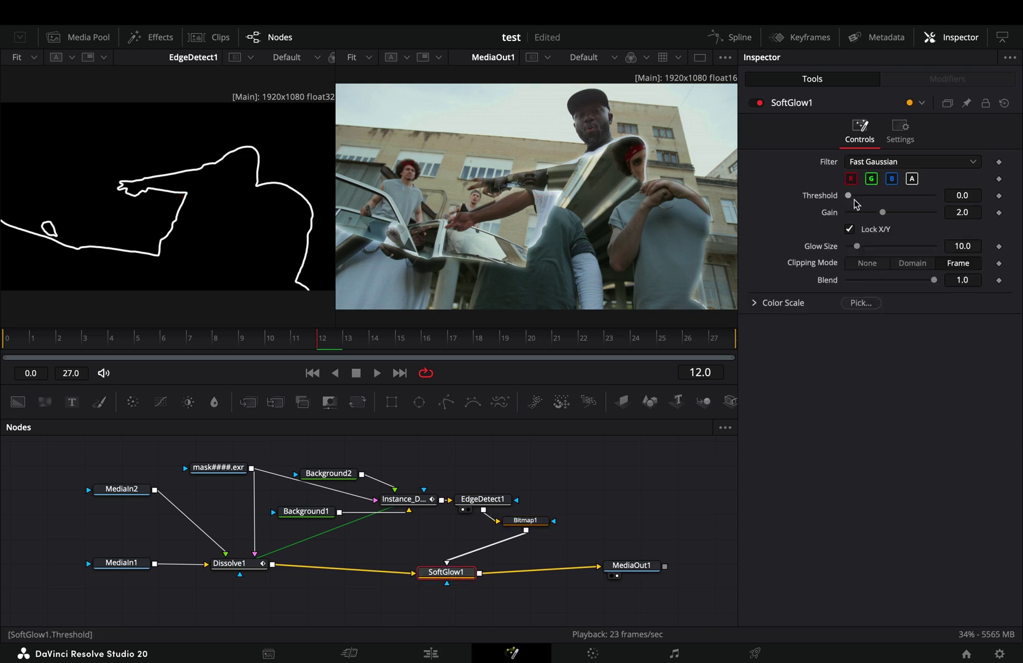
pyautogui.moveTo(886, 217); pyautogui.dragTo(935, 215)
pyautogui.moveTo(857, 248); pyautogui.dragTo(862, 250)
pyautogui.click(753, 304)
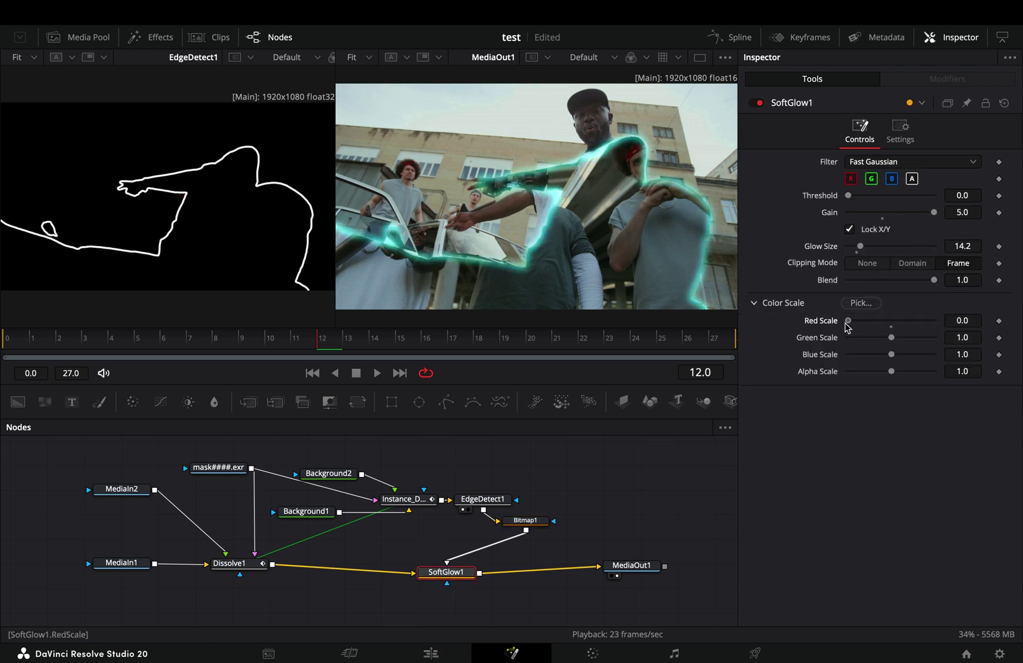
pyautogui.moveTo(895, 325); pyautogui.dragTo(915, 326)
pyautogui.click(496, 501)
pyautogui.moveTo(864, 203); pyautogui.dragTo(873, 204)
# Add a bitmap-driven Displace after SoftGlow1 with Refraction Strength 1.02 and Spread 3
pyautogui.click(456, 577)
pyautogui.hotkey('shift', 'space')
pyautogui.write('disp')
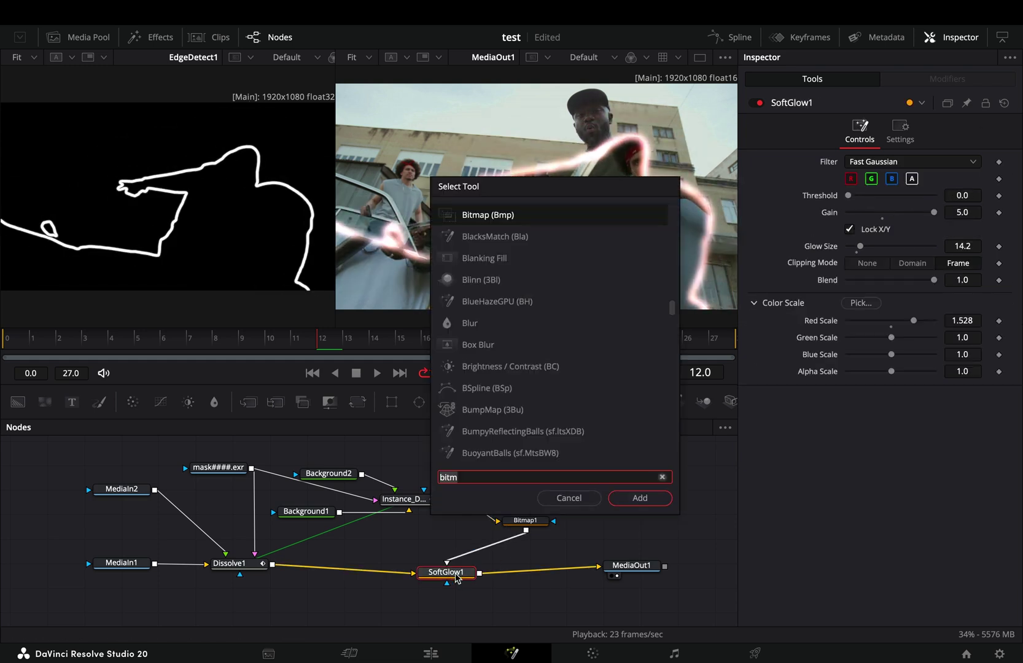
pyautogui.write('la')
pyautogui.press('Return')
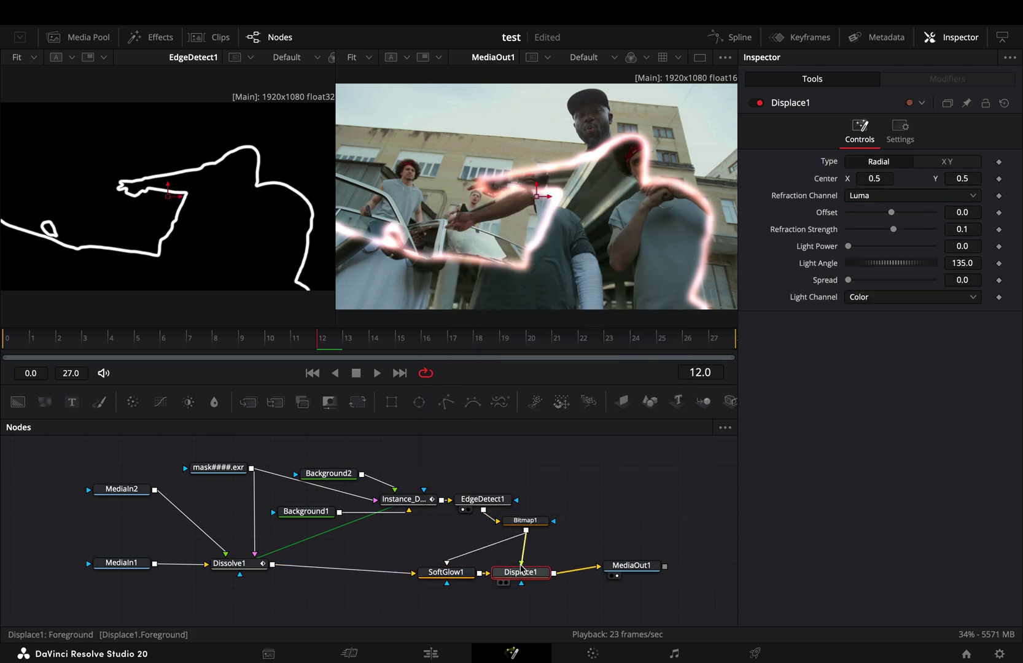
pyautogui.moveTo(522, 568); pyautogui.dragTo(521, 568)
pyautogui.moveTo(897, 233); pyautogui.dragTo(914, 229)
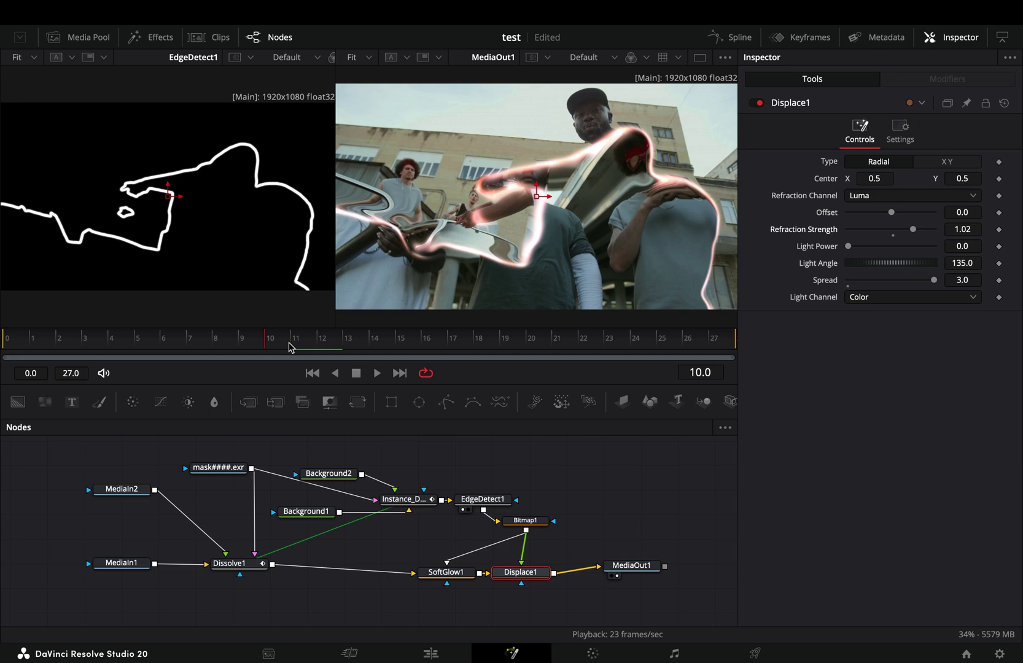